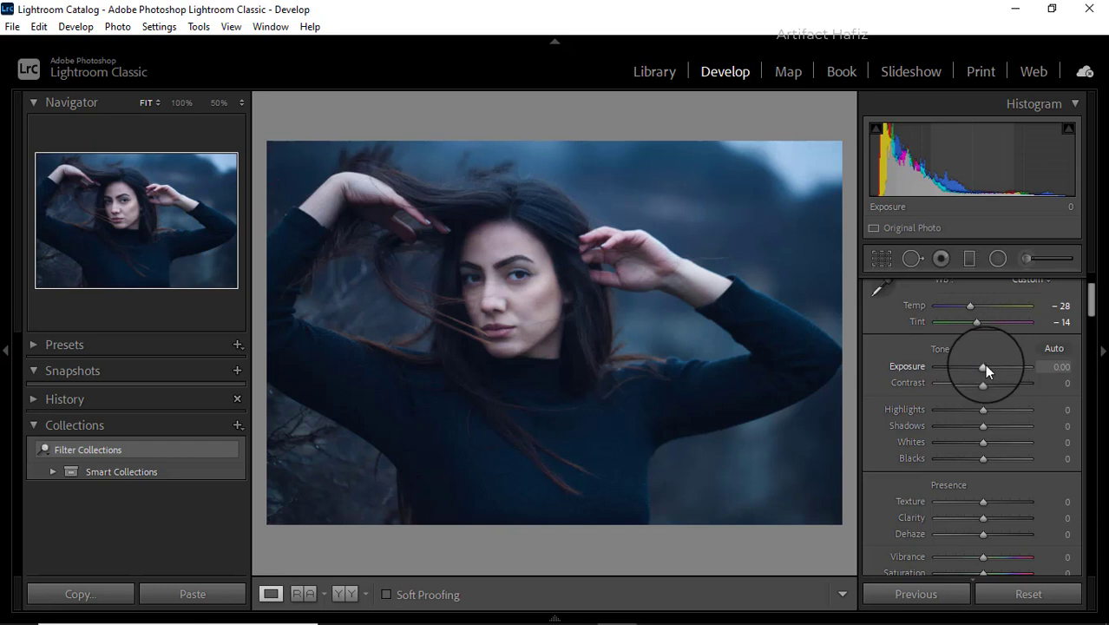
# Set Exposure to -0.26, Contrast to +2, Highlights to -12, Shadows to +2, Whites to +47 and Blacks to -2
pyautogui.click(978, 366)
pyautogui.moveTo(978, 367); pyautogui.dragTo(985, 396)
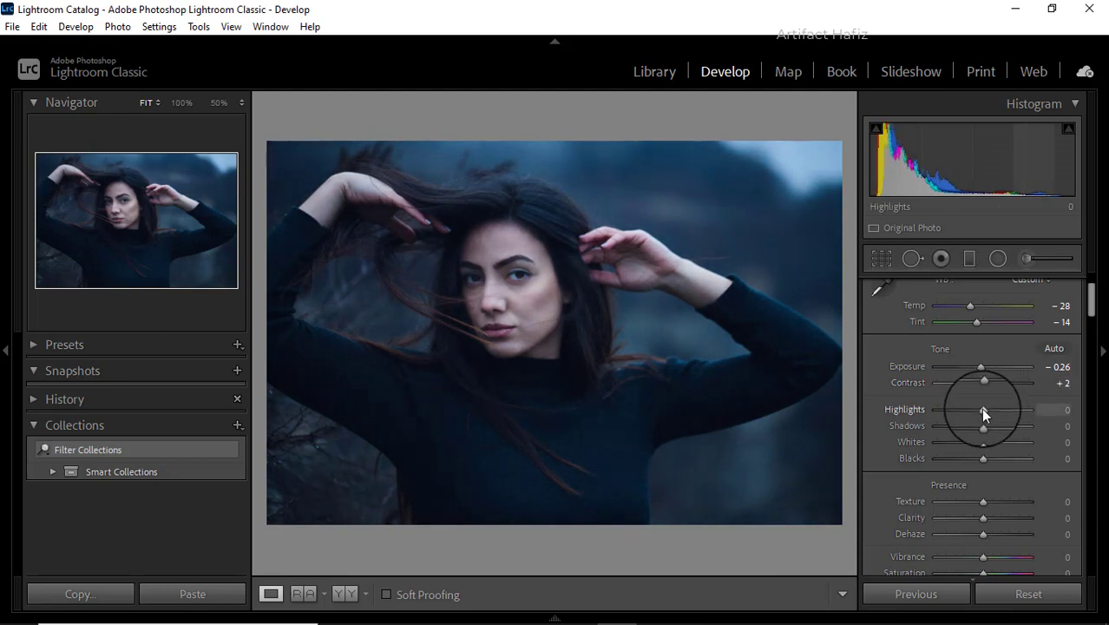
pyautogui.moveTo(981, 407); pyautogui.dragTo(1003, 441)
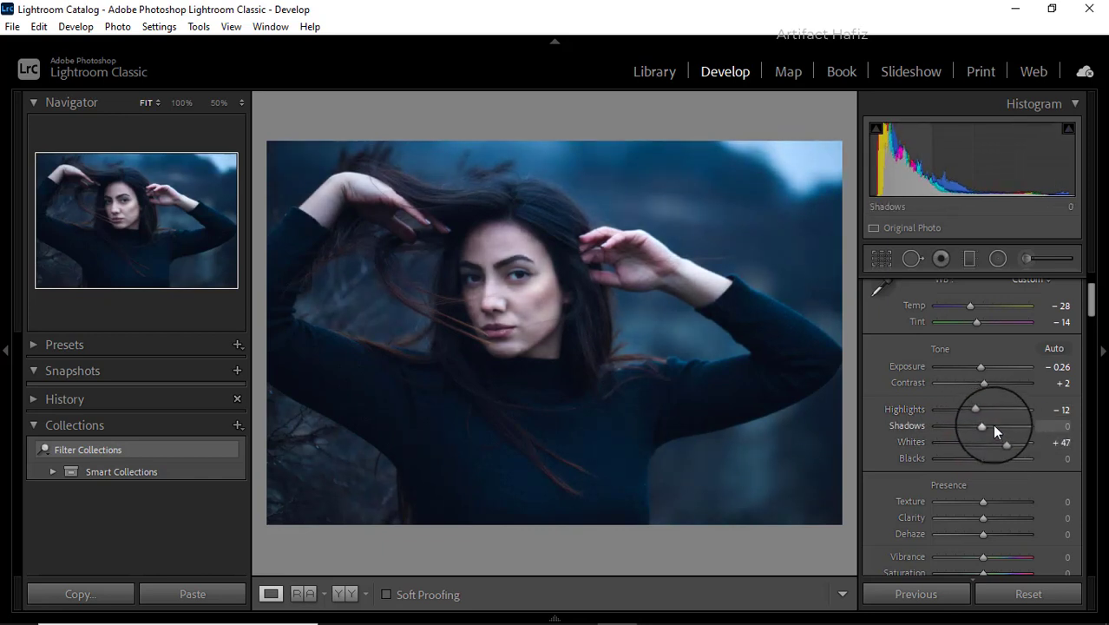
pyautogui.moveTo(983, 426); pyautogui.dragTo(982, 458)
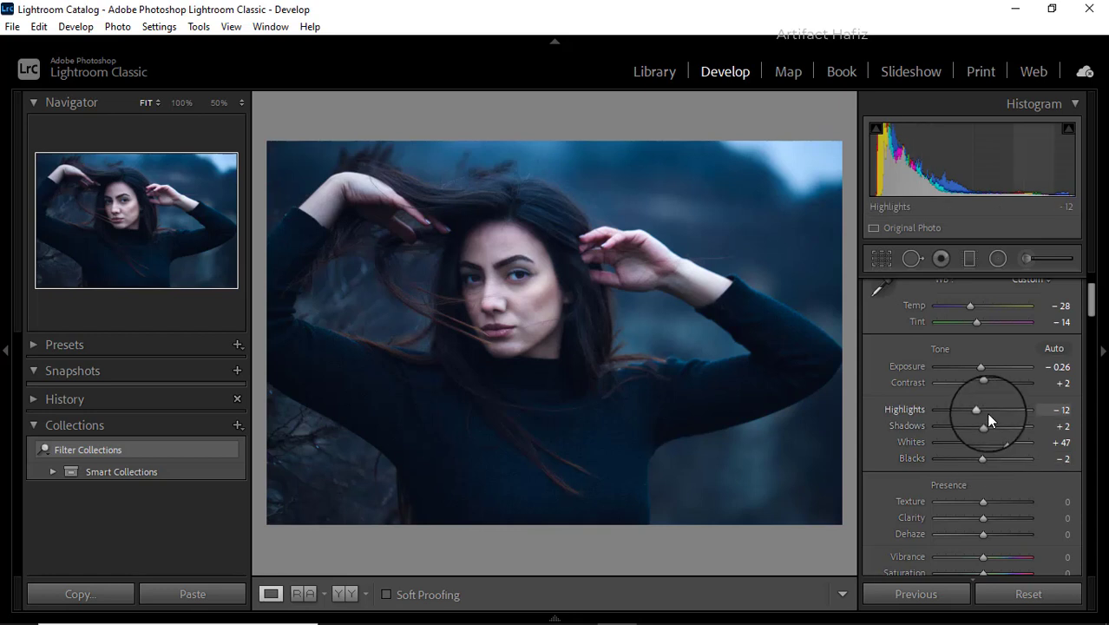
# Adjust the photo's presence settings, with Texture at -2, Clarity at +2 and Vibrance at +2
pyautogui.scroll(-2, 985, 412)
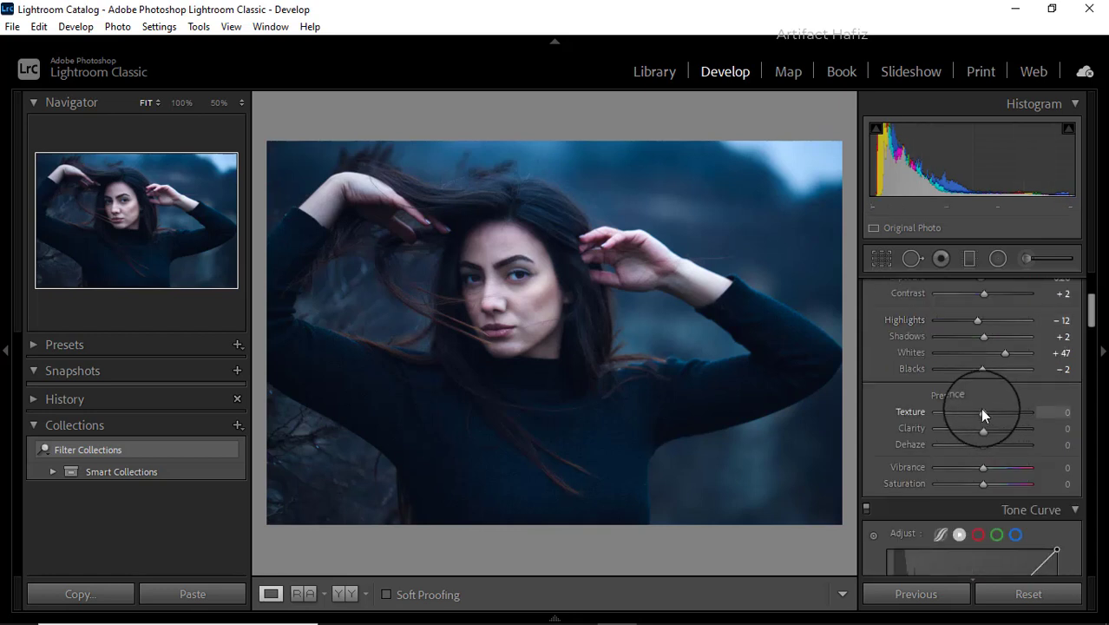
pyautogui.moveTo(983, 414)
pyautogui.mouseDown()
pyautogui.moveTo(961, 413)
pyautogui.moveTo(1003, 427)
pyautogui.moveTo(937, 430)
pyautogui.moveTo(980, 431)
pyautogui.mouseUp()
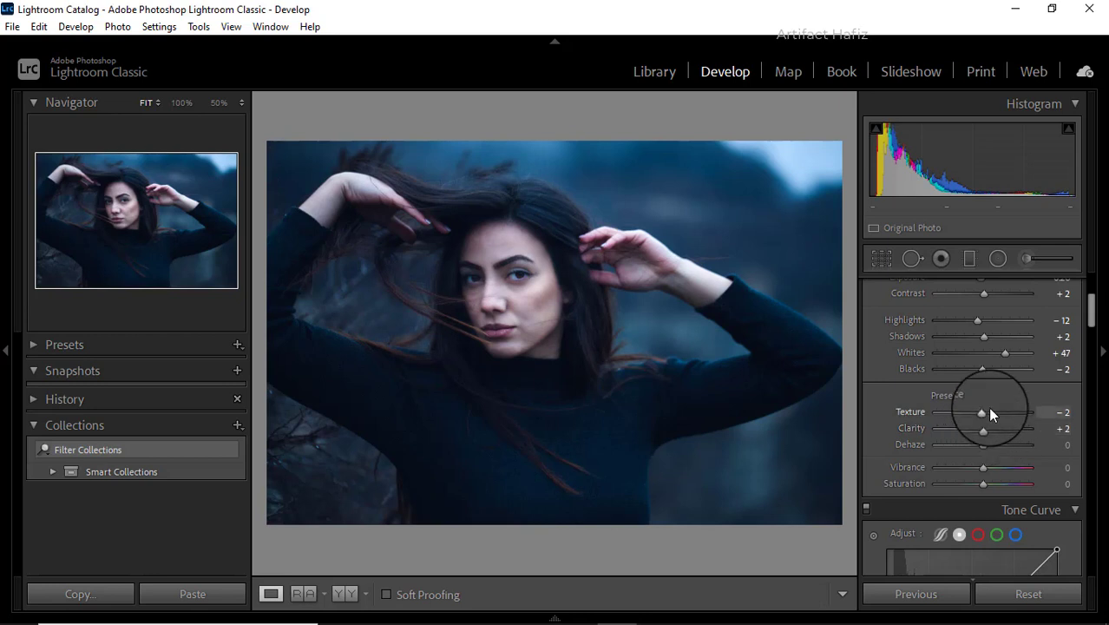
pyautogui.moveTo(983, 443); pyautogui.dragTo(997, 468)
# Shape a slight S-curve on the main point curve with points at input 70, output 61 and input 184, output 189
pyautogui.scroll(-6, 995, 463)
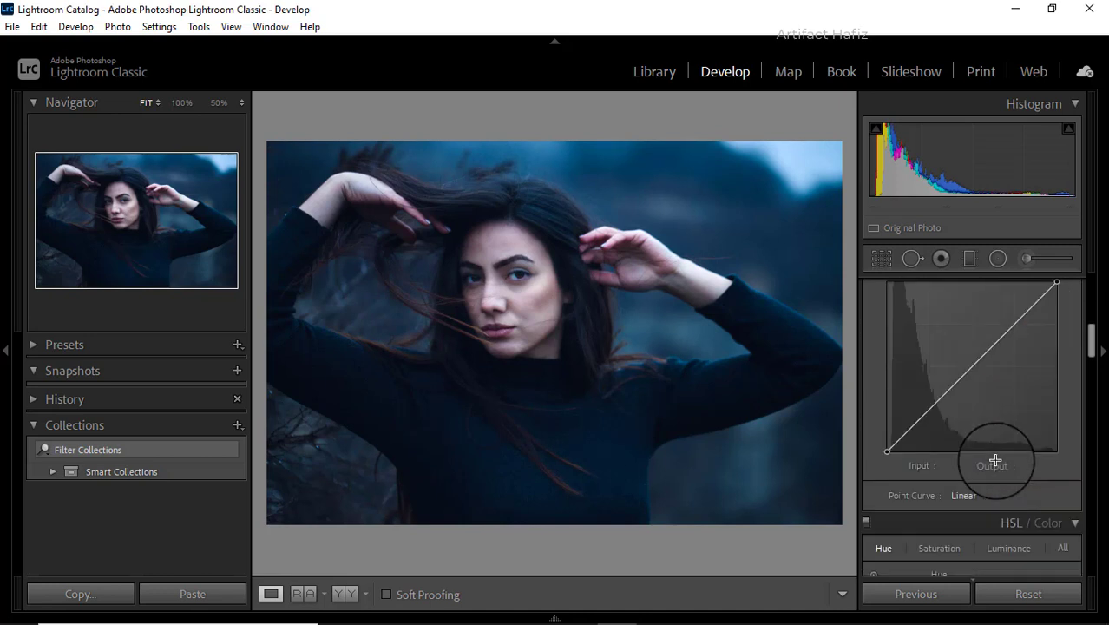
pyautogui.scroll(2, 991, 451)
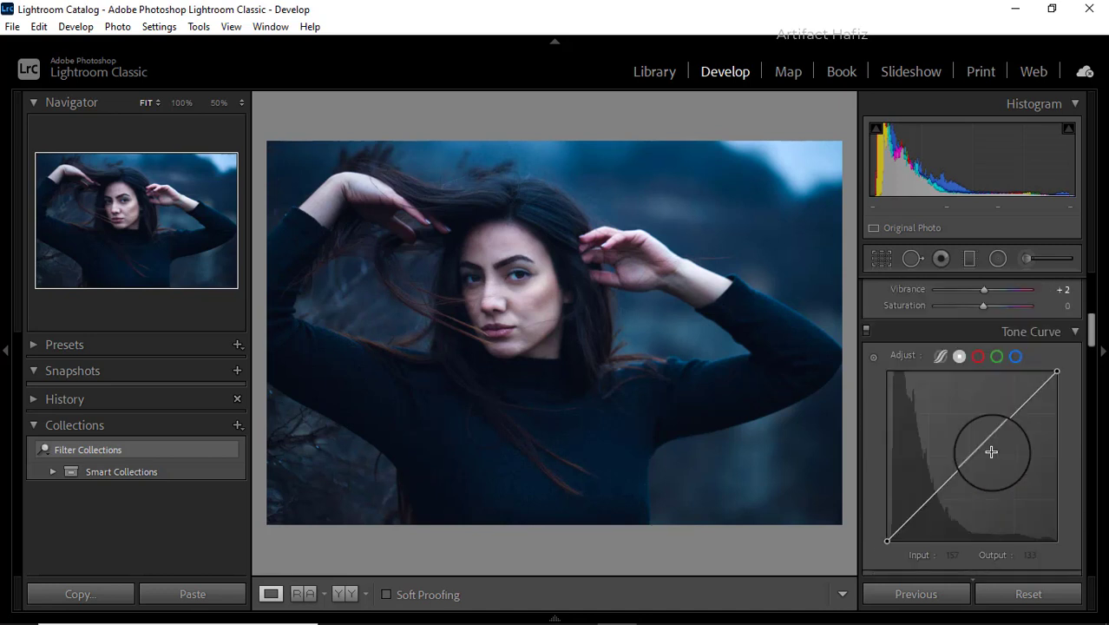
pyautogui.click(929, 499)
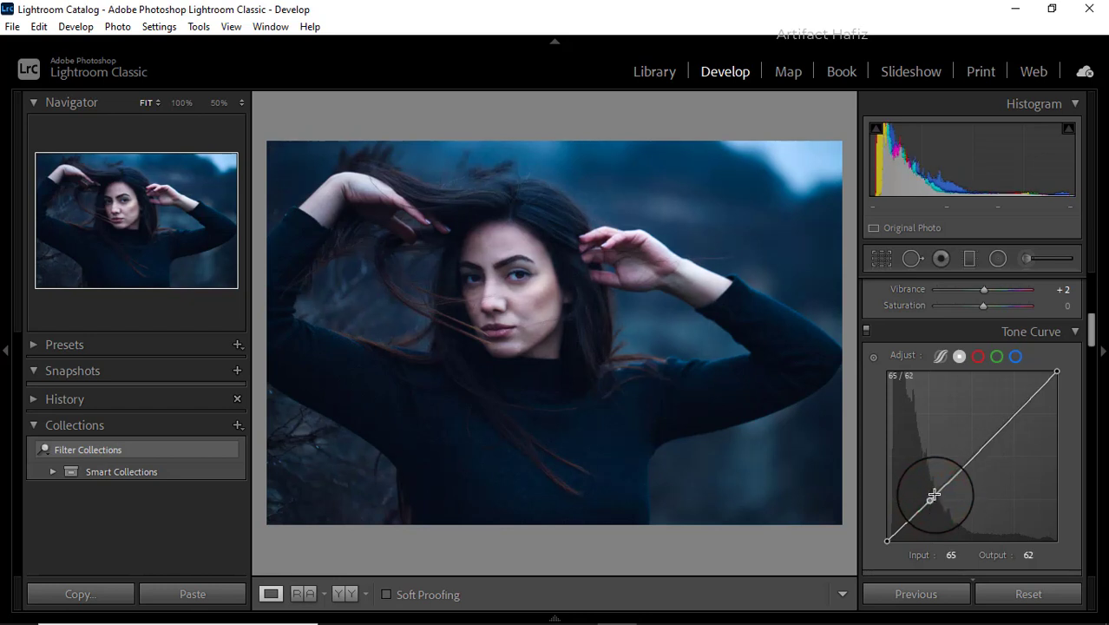
pyautogui.moveTo(1009, 412); pyautogui.dragTo(1008, 414)
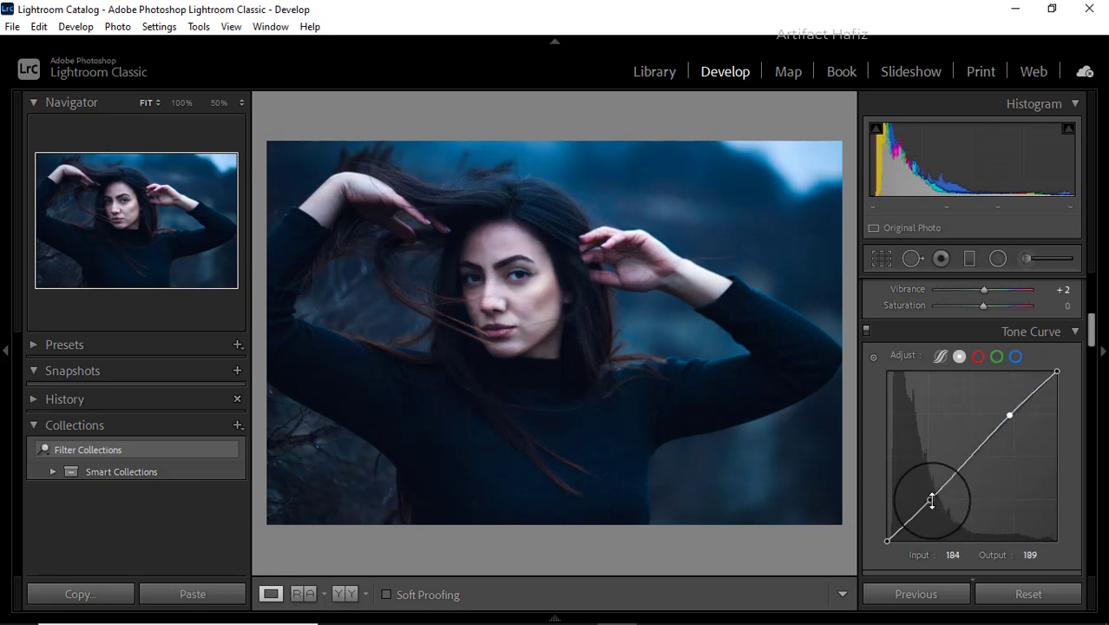
pyautogui.moveTo(930, 500); pyautogui.dragTo(933, 501)
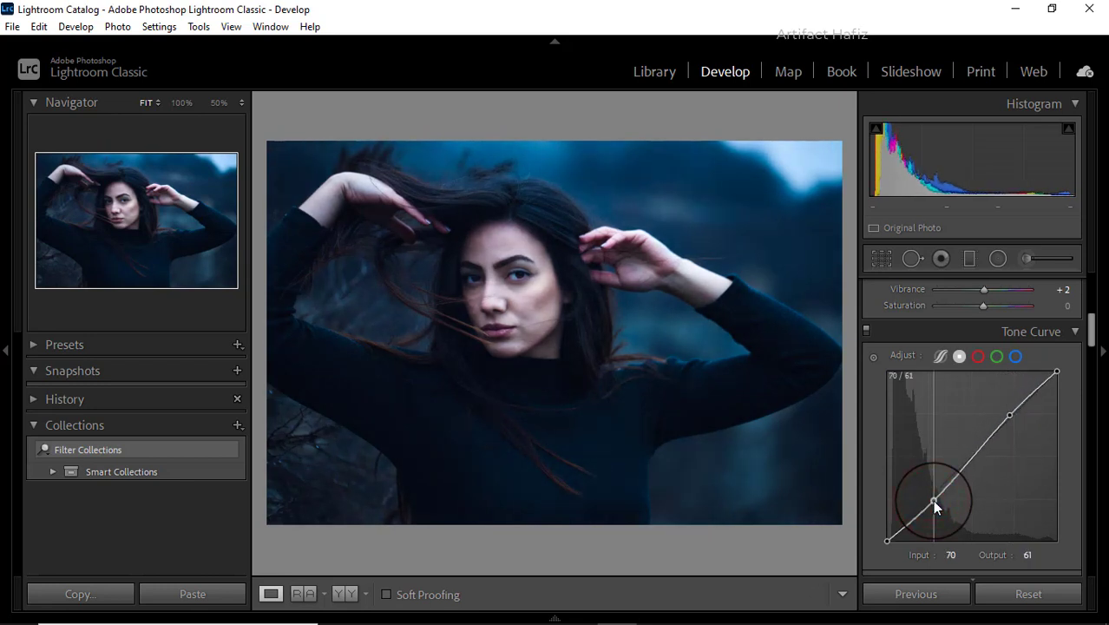
# On the blue channel tone curve, raise the black point to output 5 and pull the midtones down to input 131, output 112
pyautogui.click(1017, 355)
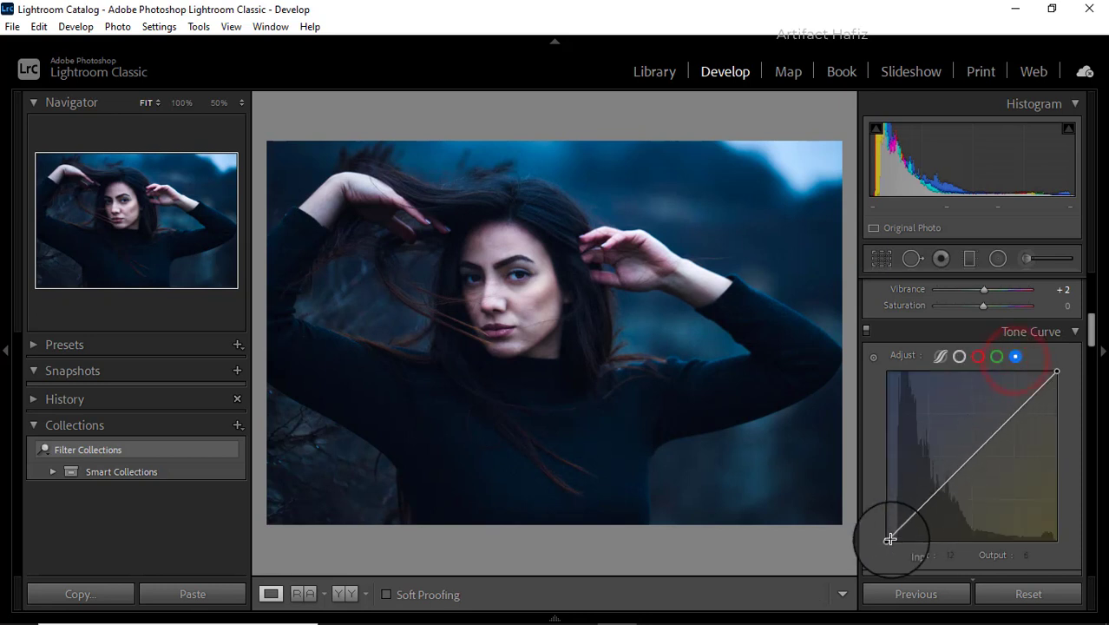
pyautogui.moveTo(887, 540); pyautogui.dragTo(880, 536)
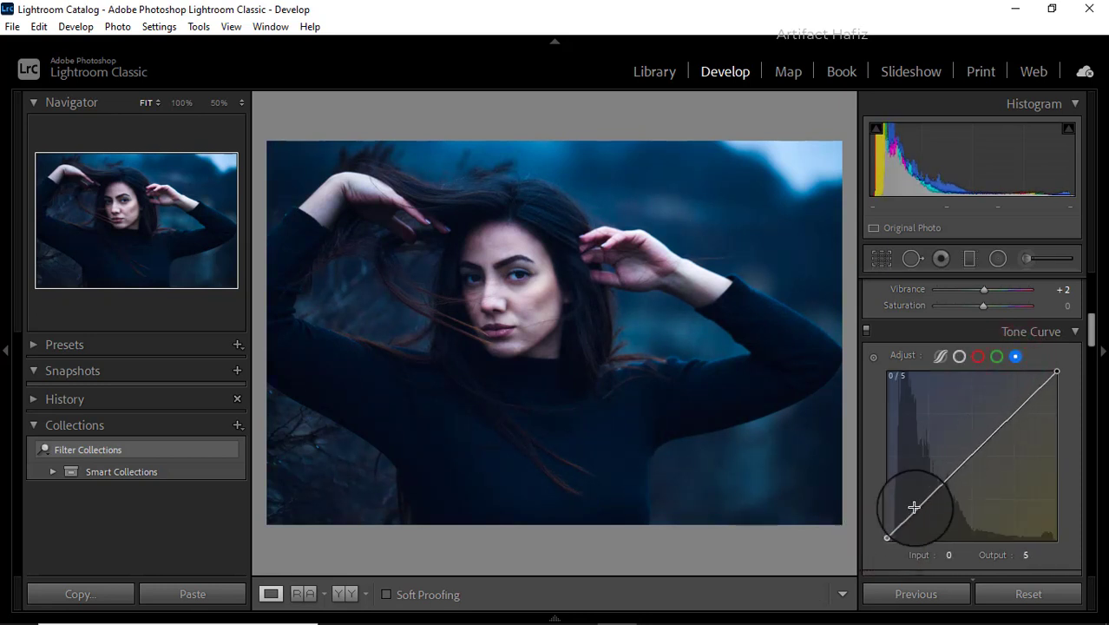
pyautogui.moveTo(925, 499); pyautogui.dragTo(974, 467)
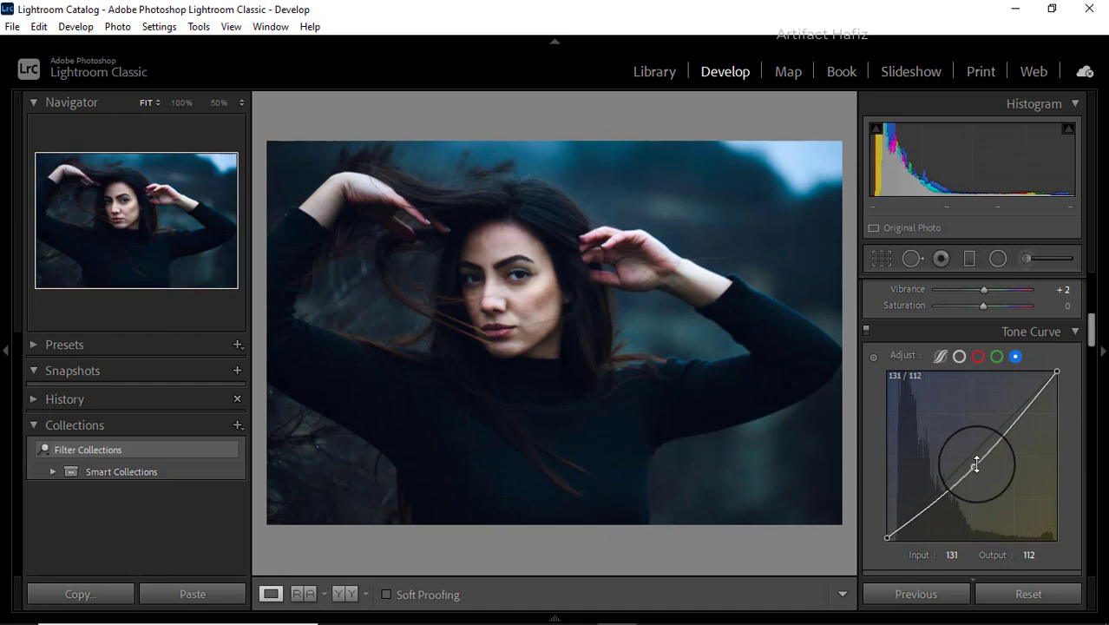
# Set the HSL saturation to Red +3, Orange +10, Yellow +8, Green +7, Aqua +8, Blue +18, Purple +7 and Magenta +7
pyautogui.scroll(-5, 934, 441)
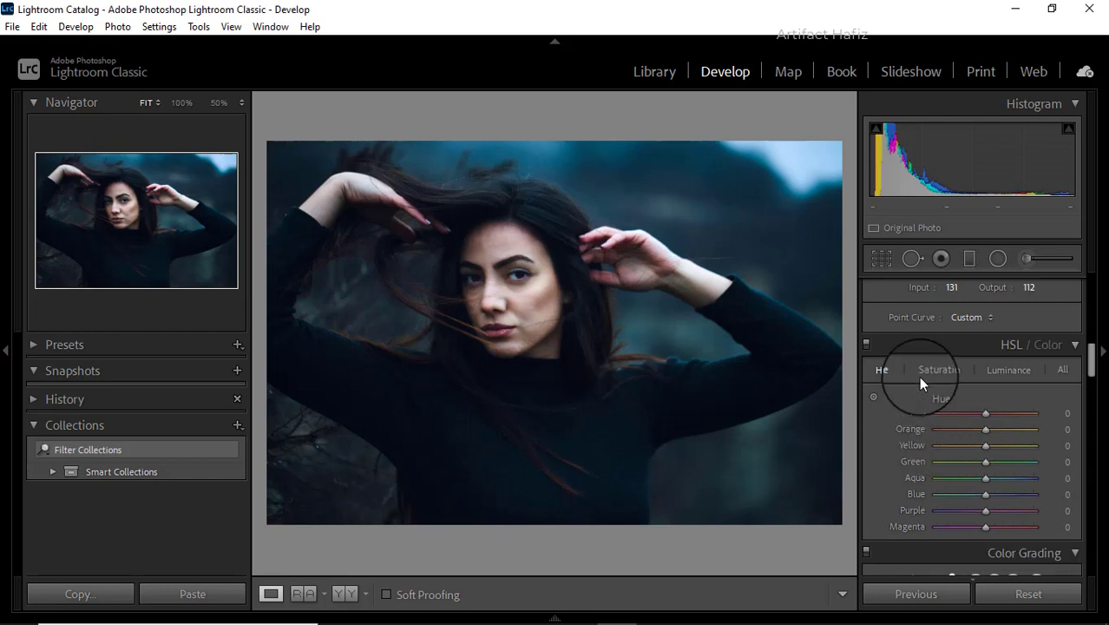
pyautogui.click(925, 371)
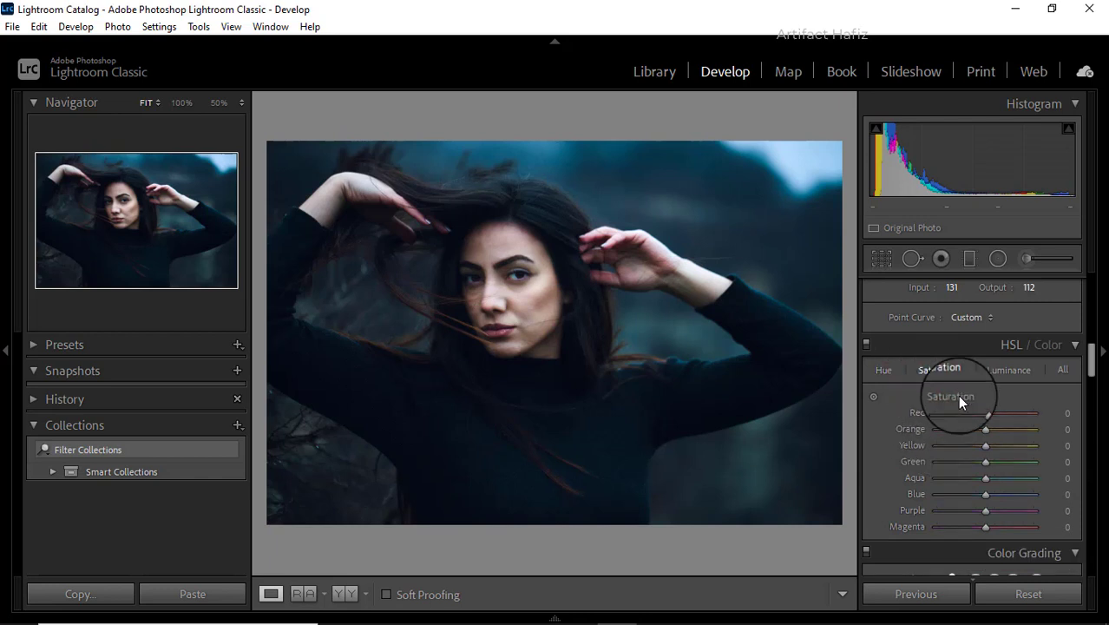
pyautogui.scroll(-2, 965, 408)
pyautogui.scroll(2, 970, 383)
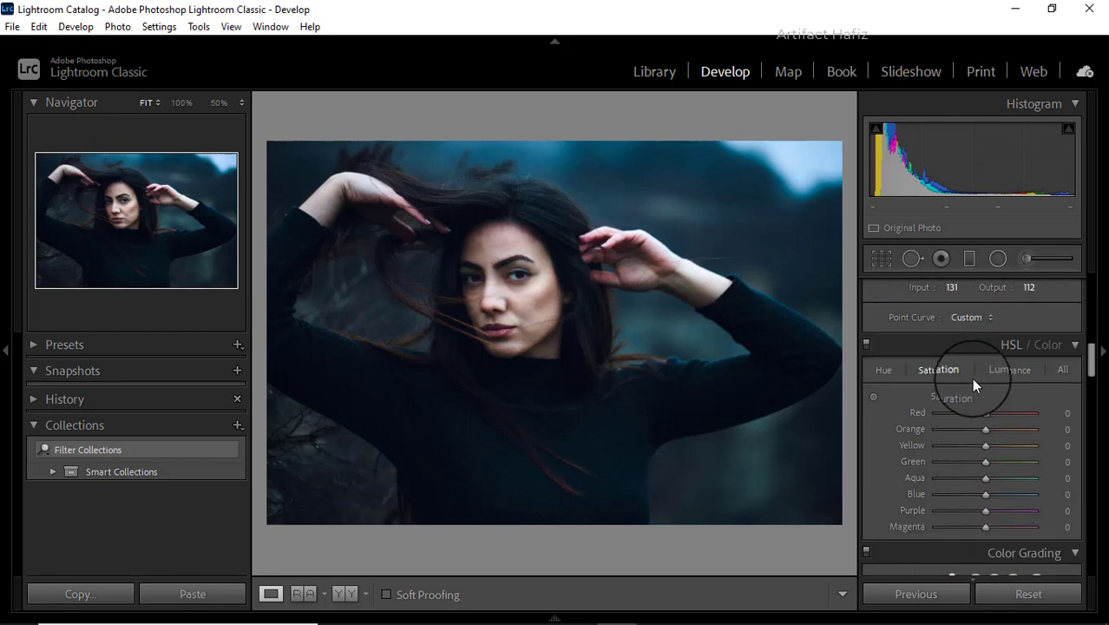
pyautogui.moveTo(983, 413); pyautogui.dragTo(993, 491)
pyautogui.click(985, 460)
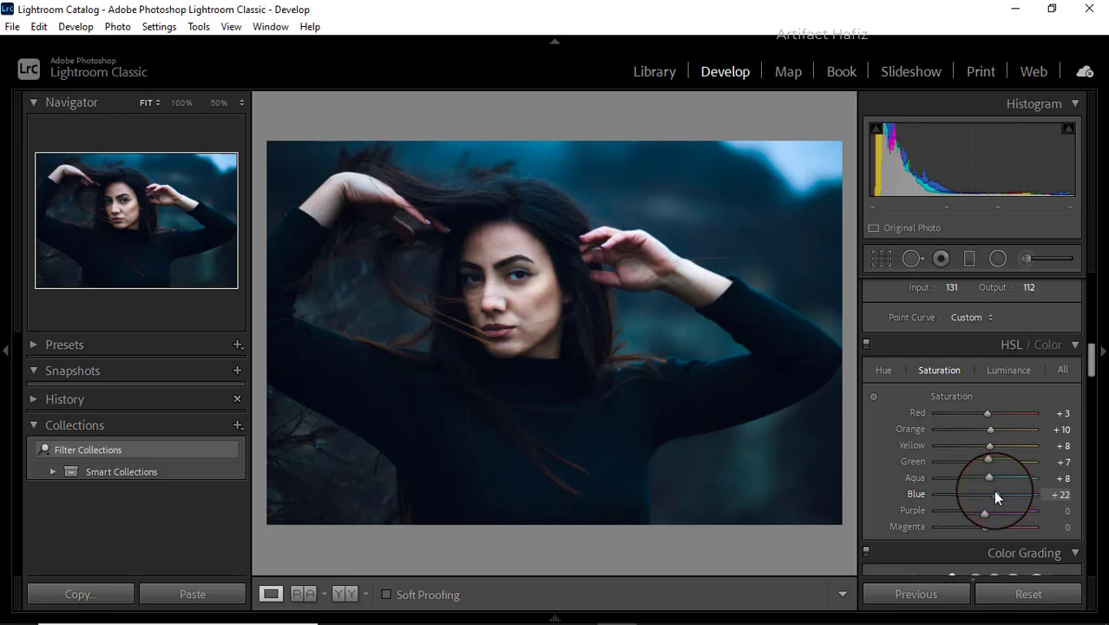
pyautogui.scroll(-2, 996, 460)
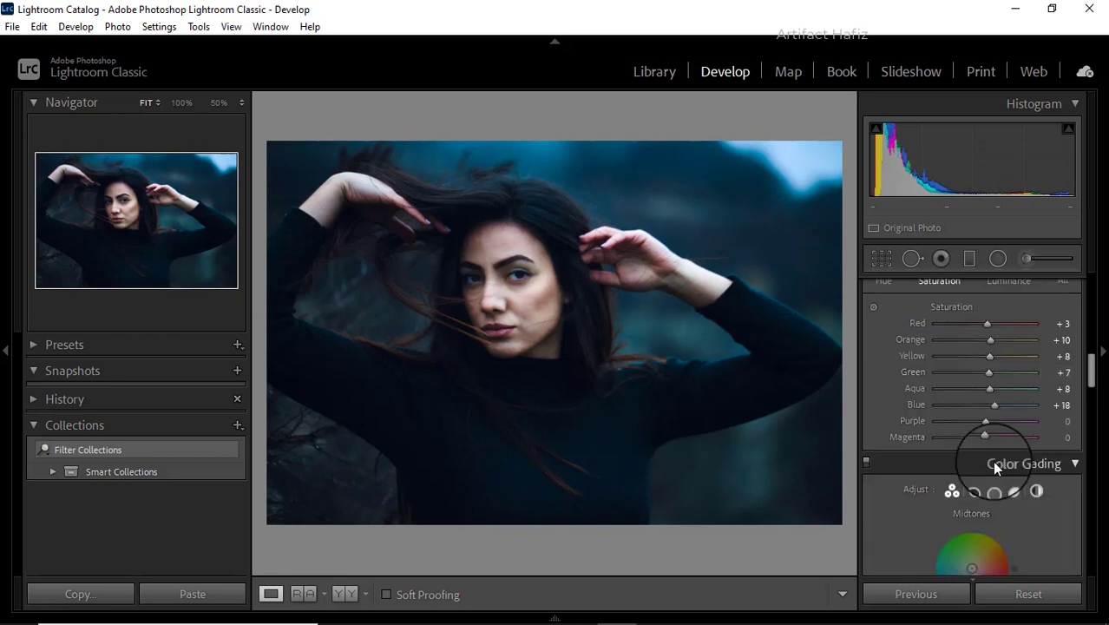
pyautogui.moveTo(984, 422); pyautogui.dragTo(987, 436)
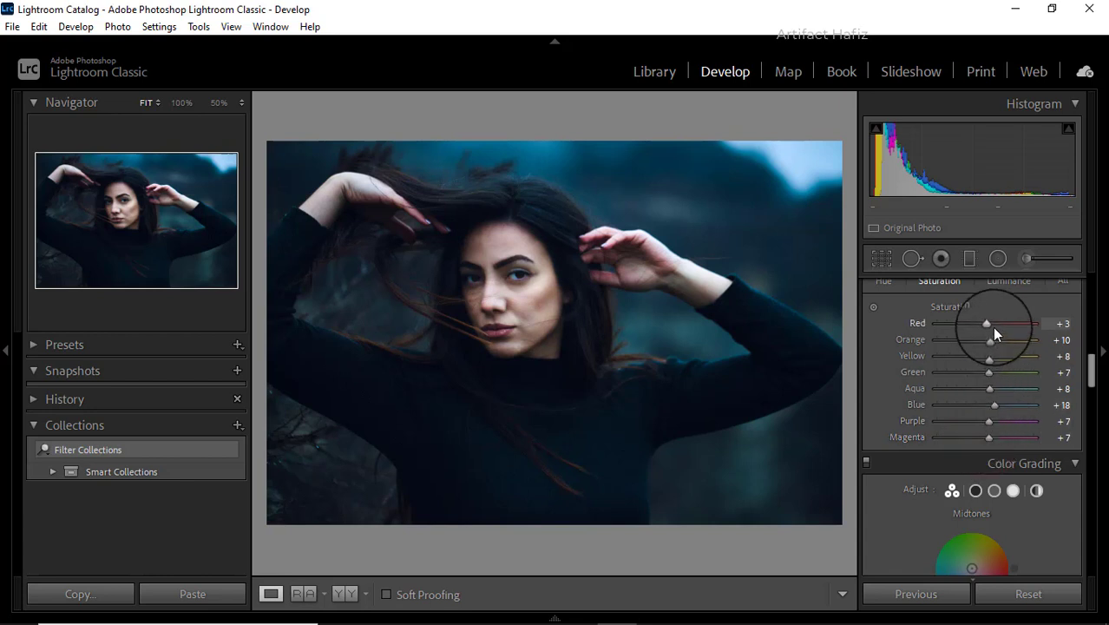
# Set the HSL luminance to Red -8, Orange +2, Yellow +8, Green +7, Aqua +7 and Blue +38
pyautogui.scroll(2, 993, 327)
pyautogui.click(1006, 371)
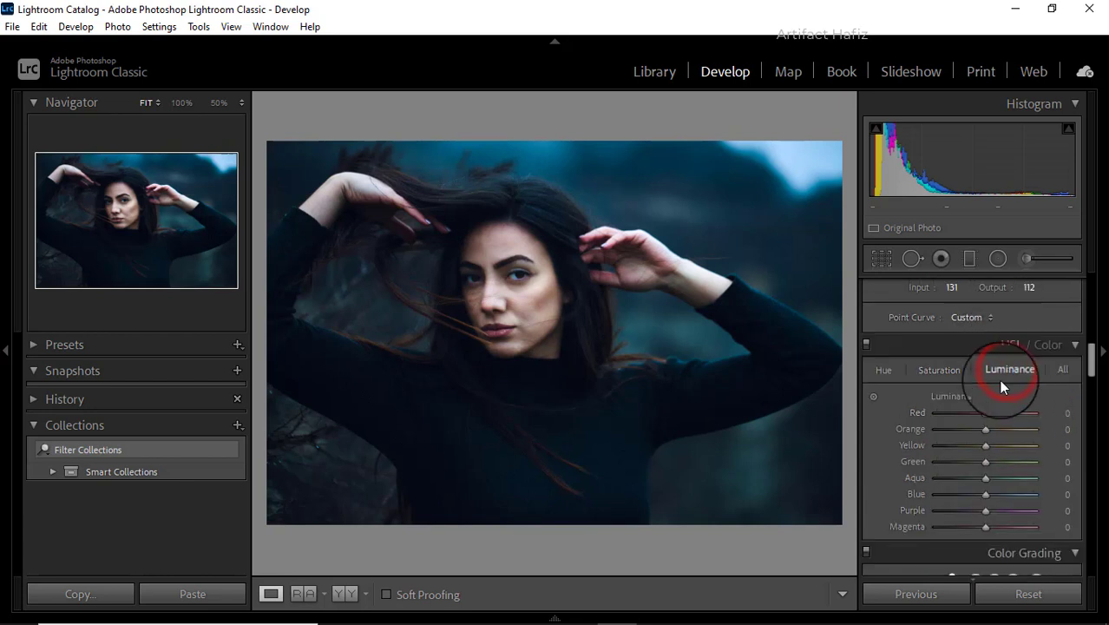
pyautogui.moveTo(984, 428); pyautogui.dragTo(1001, 500)
pyautogui.click(966, 464)
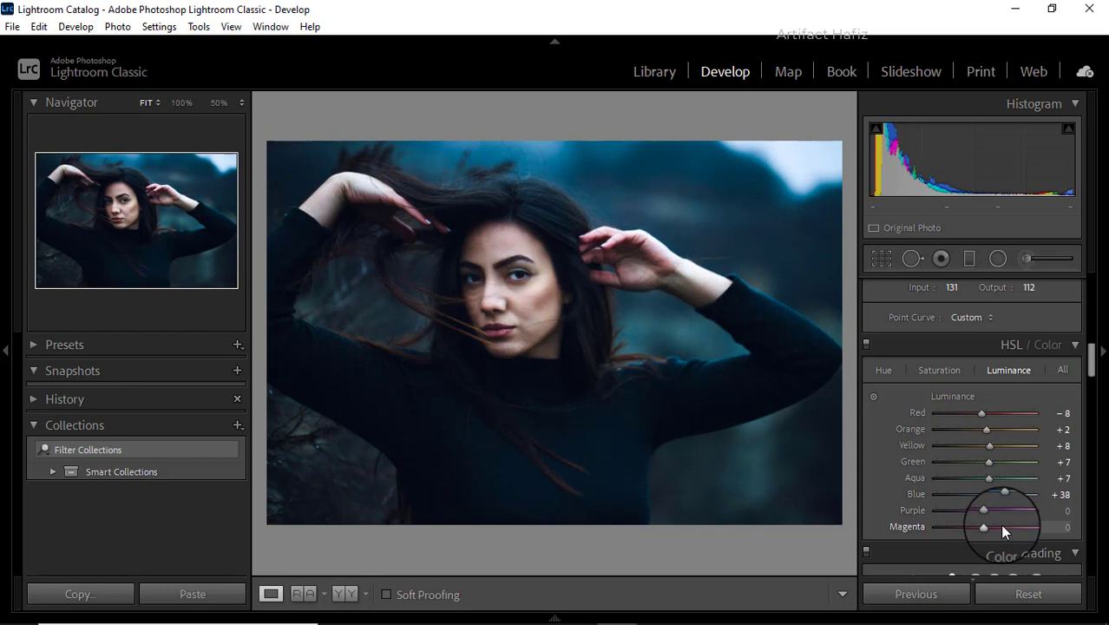
# Shift the HSL hue of Aqua to -63 and Blue to -8
pyautogui.click(882, 370)
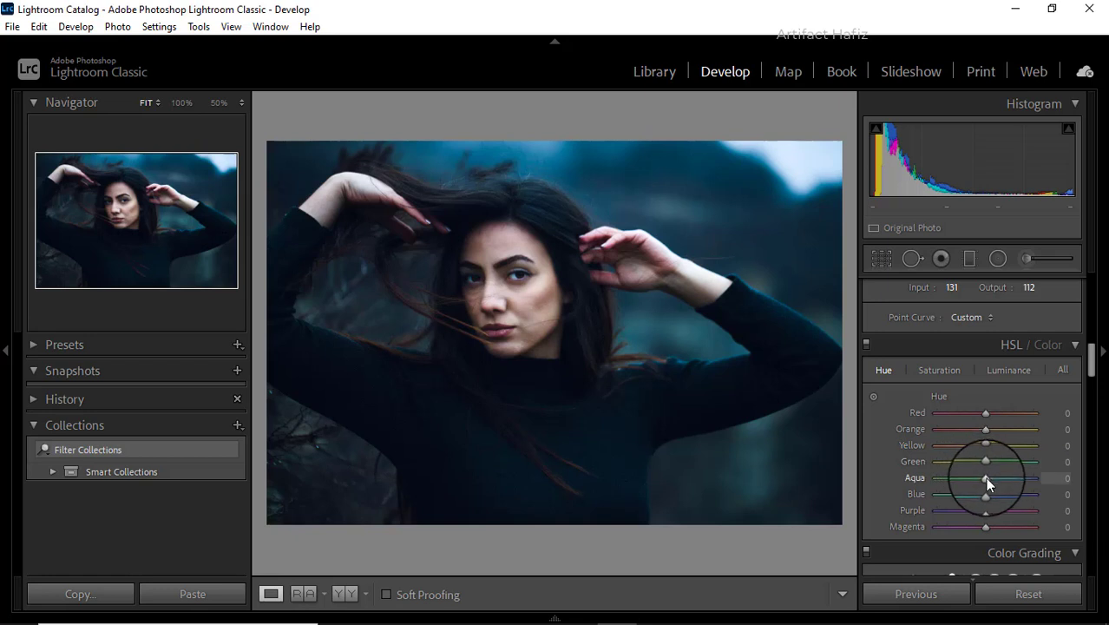
pyautogui.moveTo(985, 477); pyautogui.dragTo(968, 480)
pyautogui.moveTo(951, 484); pyautogui.dragTo(977, 494)
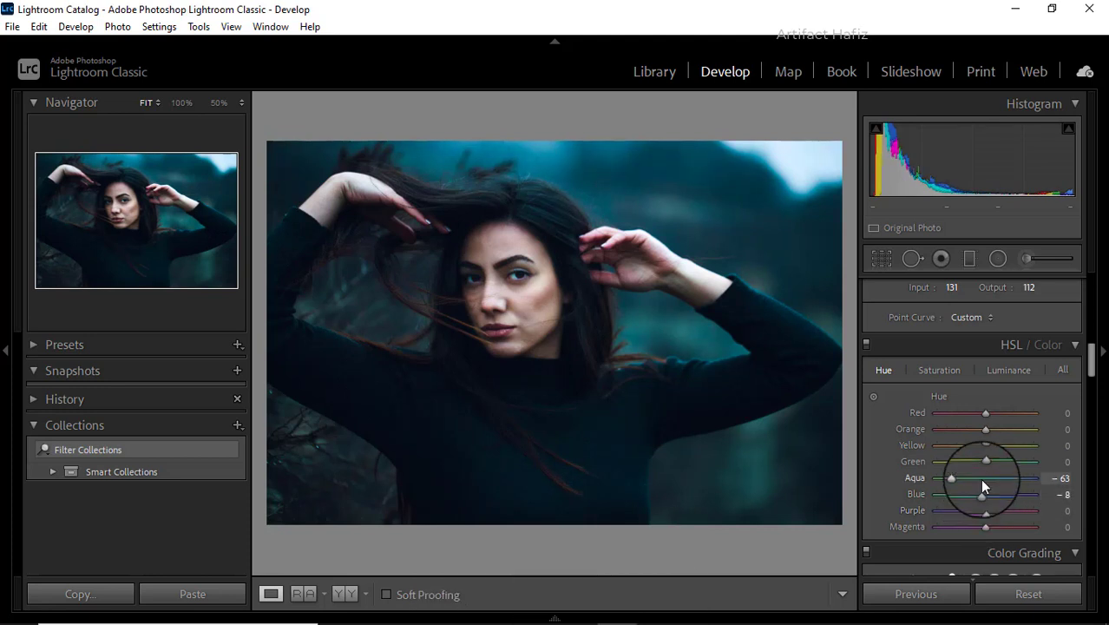
# Color grade the shadows slightly toward blue and the highlights toward green at hue 108, saturation 16
pyautogui.scroll(-5, 970, 458)
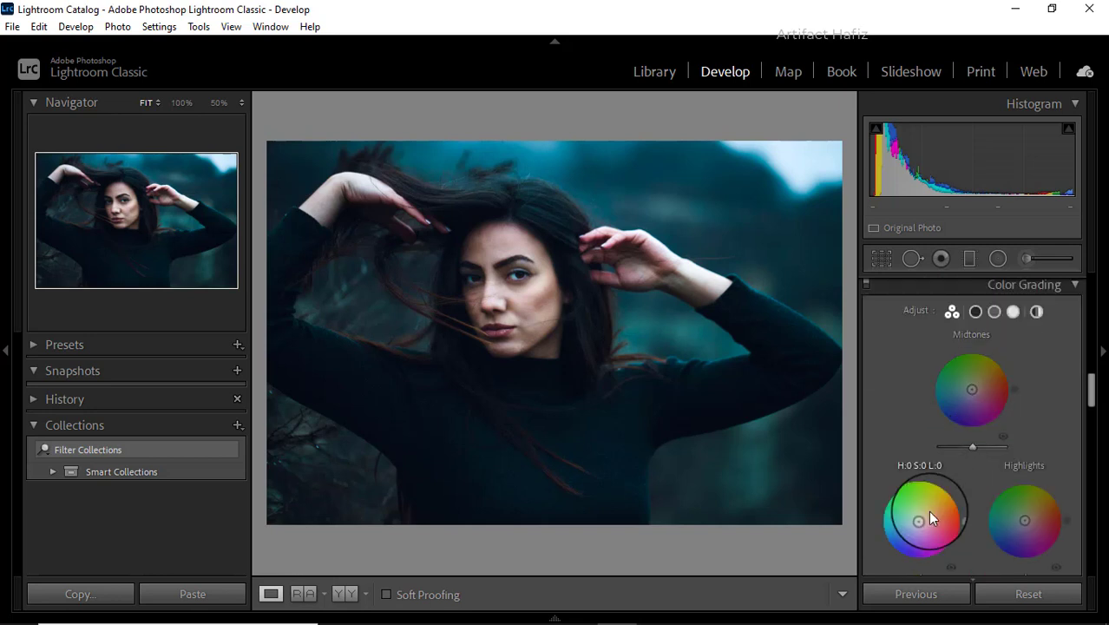
pyautogui.moveTo(919, 521); pyautogui.dragTo(881, 532)
pyautogui.moveTo(1027, 523); pyautogui.dragTo(1015, 486)
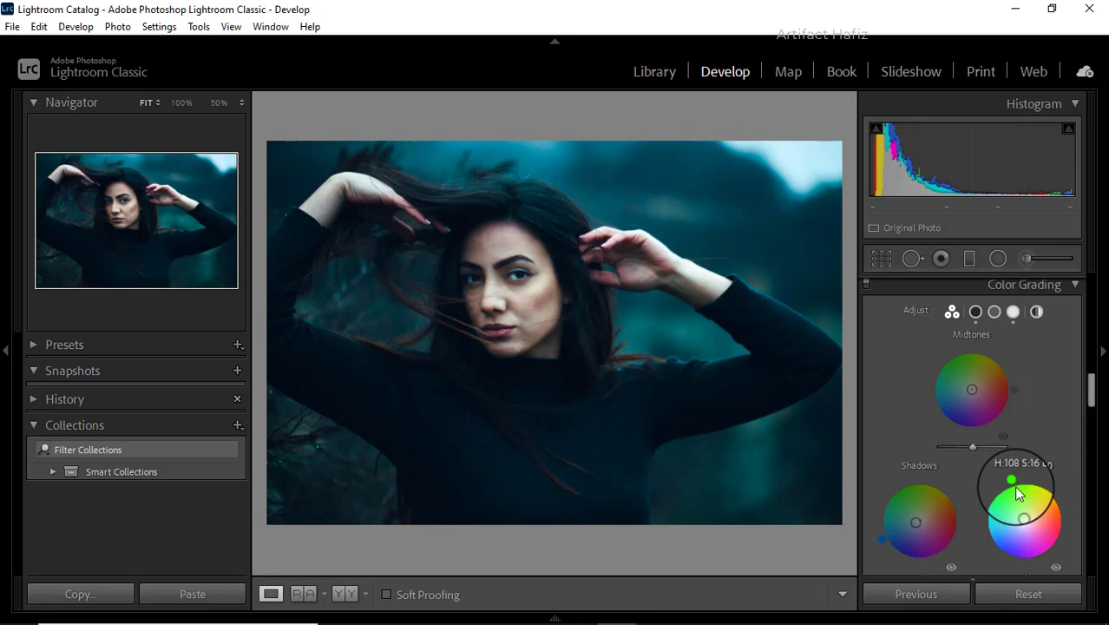
# Set the Sharpening amount to 5 and the luminance noise reduction to 7
pyautogui.scroll(-4, 996, 481)
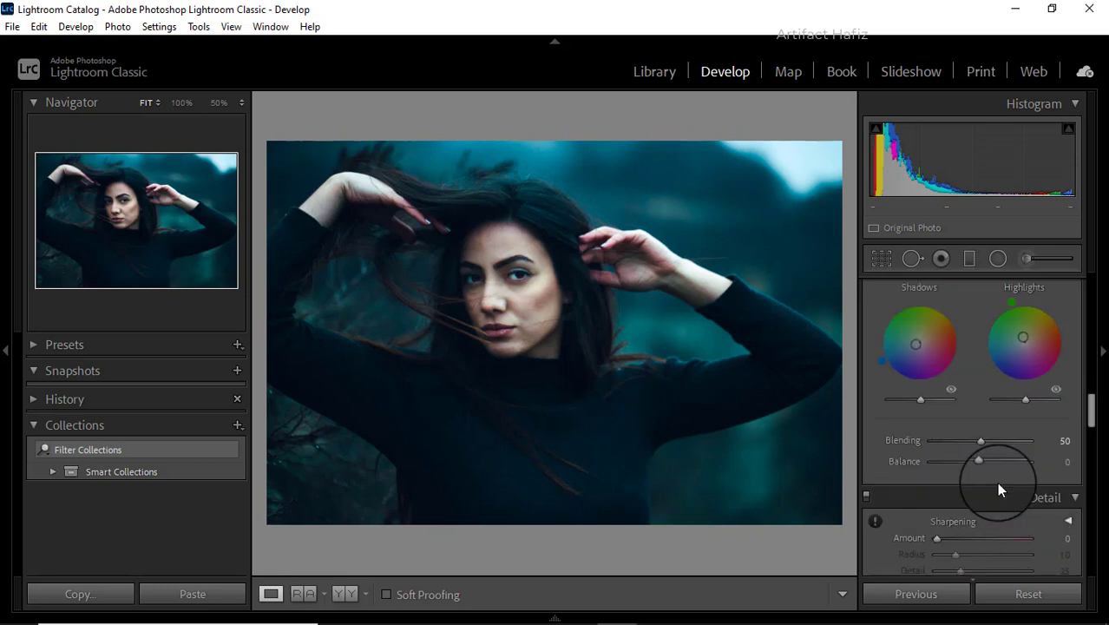
pyautogui.scroll(-2, 998, 489)
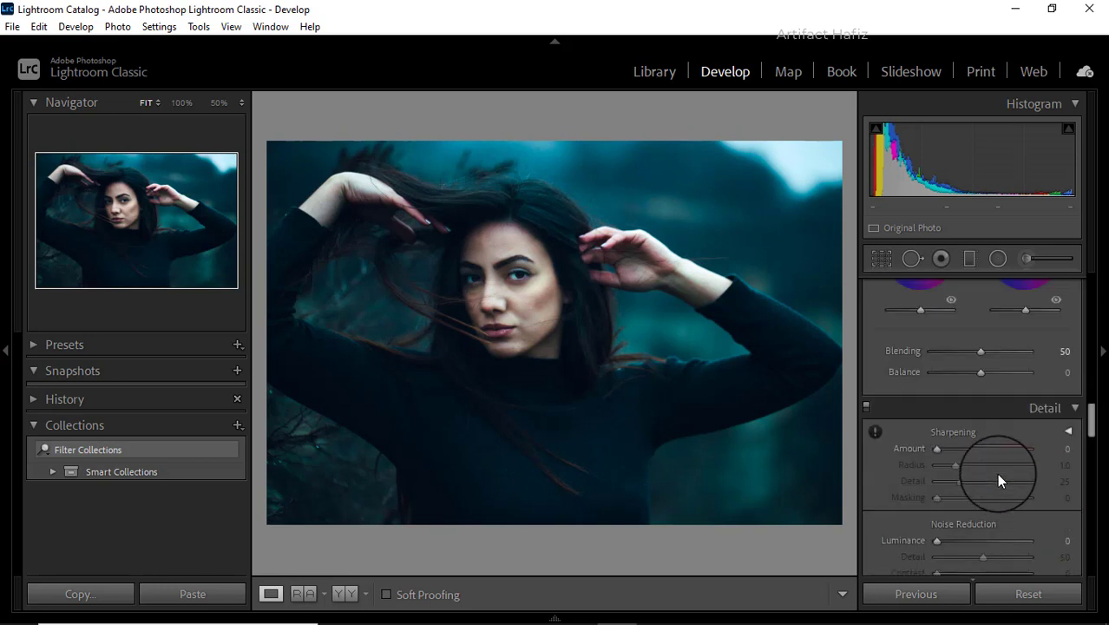
pyautogui.moveTo(934, 448); pyautogui.dragTo(936, 445)
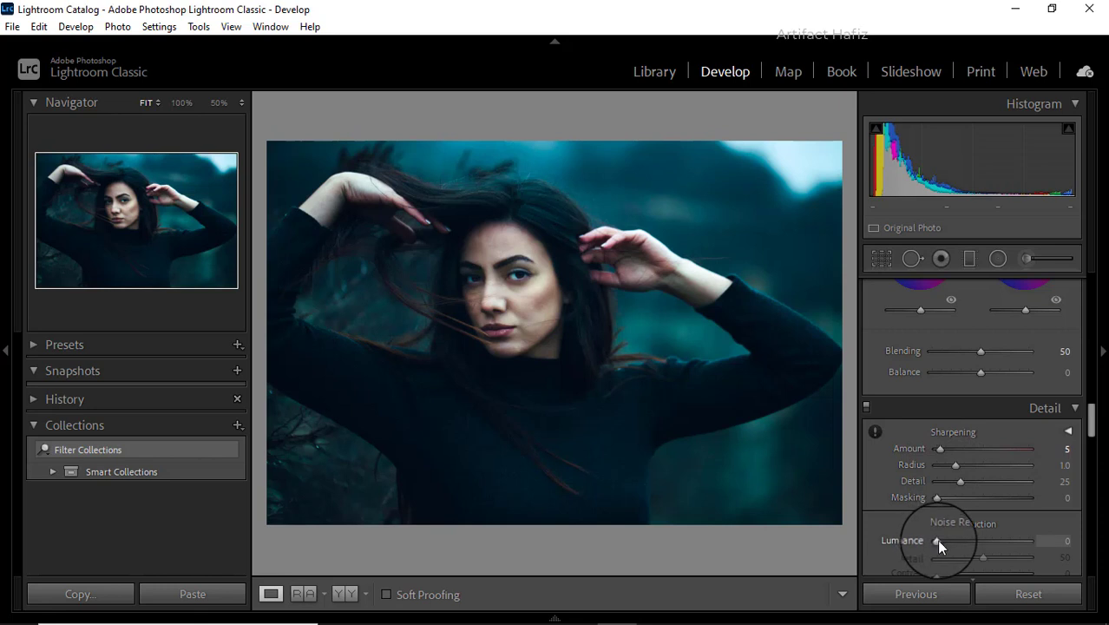
pyautogui.moveTo(936, 539); pyautogui.dragTo(943, 538)
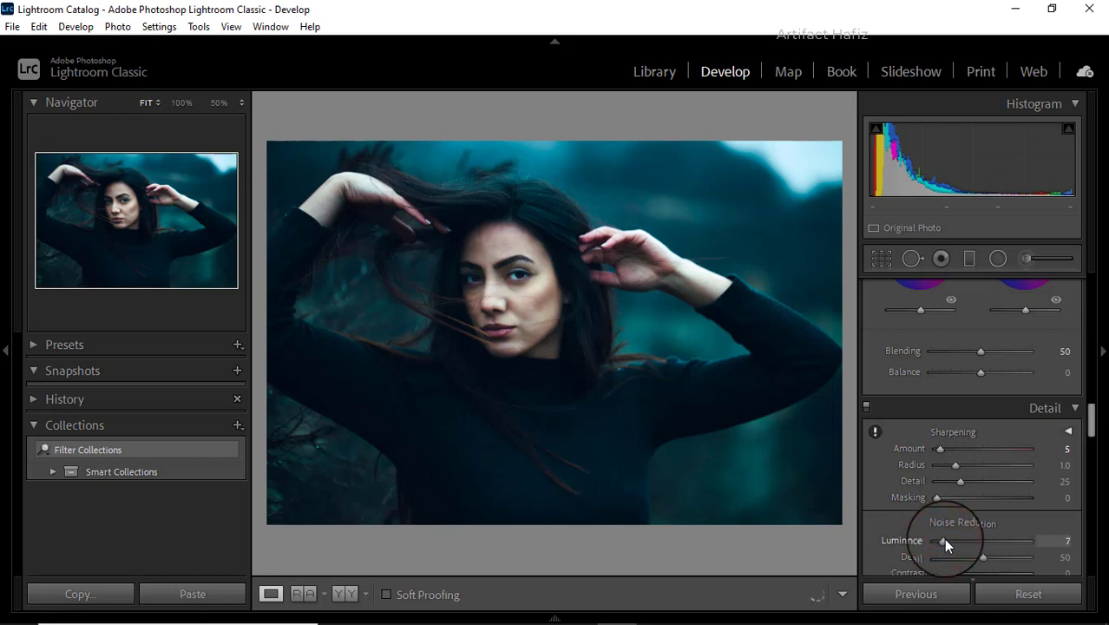
# Darken the photo's edges with a post-crop vignette amount of -11
pyautogui.scroll(-3, 944, 531)
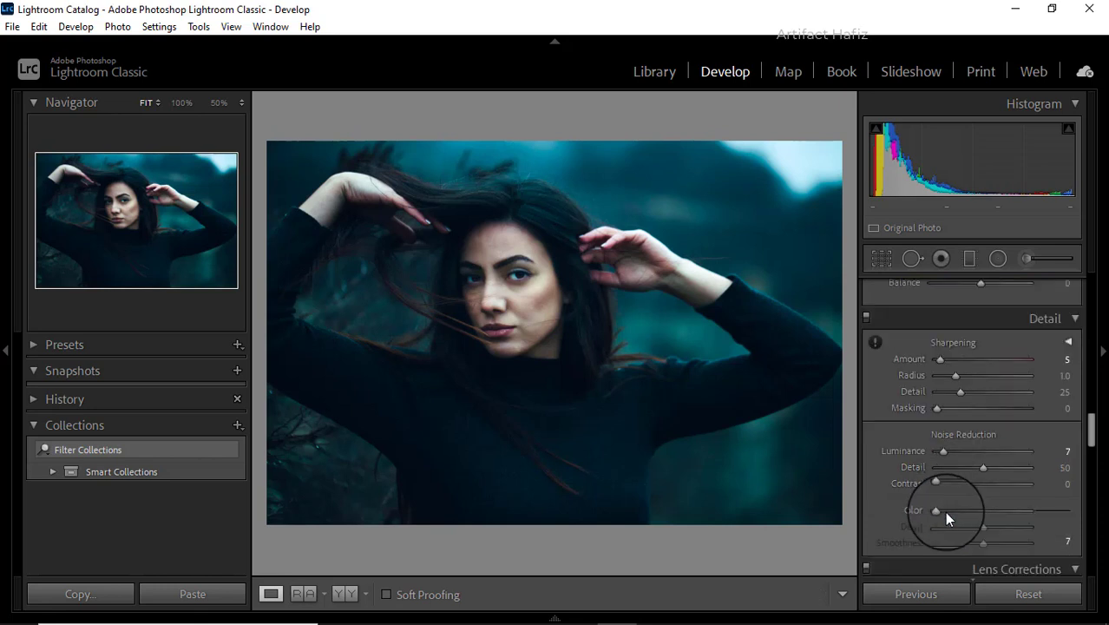
pyautogui.scroll(-10, 944, 511)
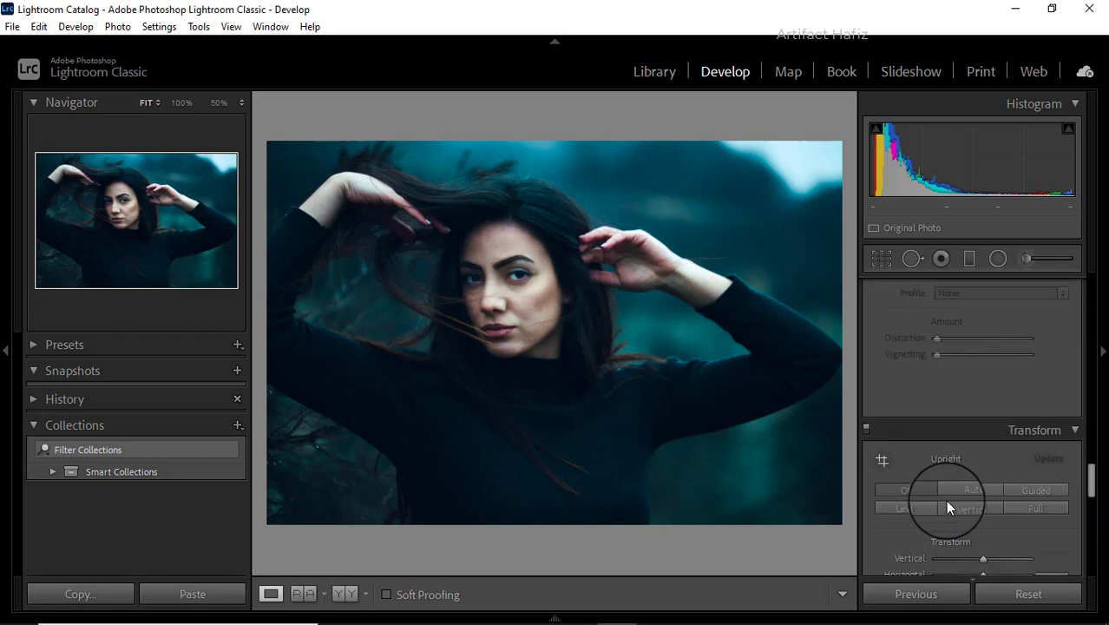
pyautogui.scroll(-3, 945, 500)
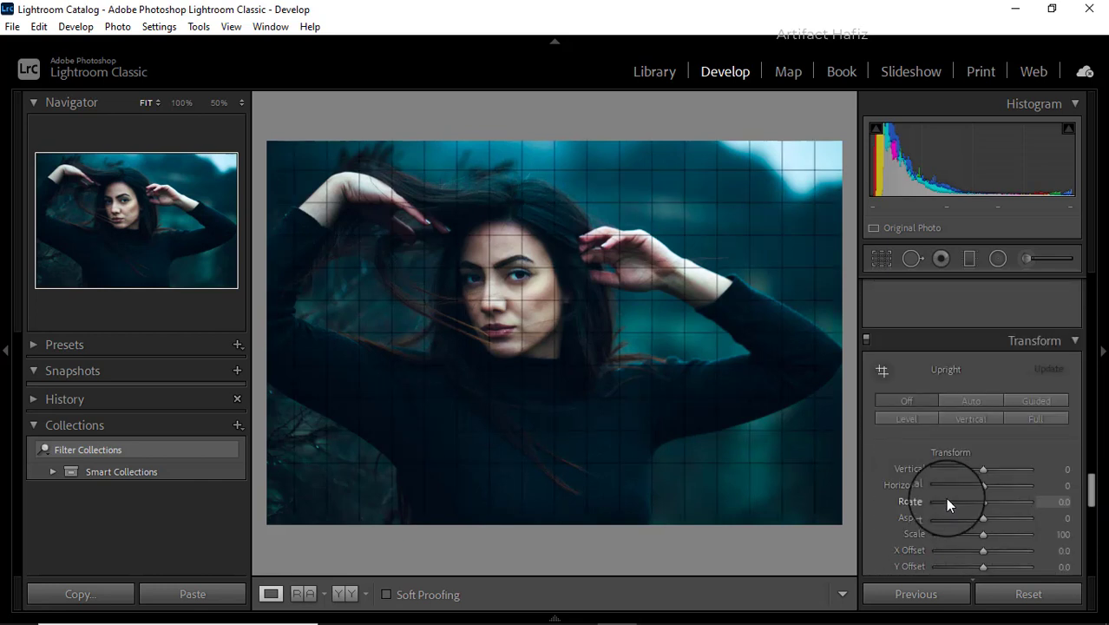
pyautogui.scroll(-8, 945, 497)
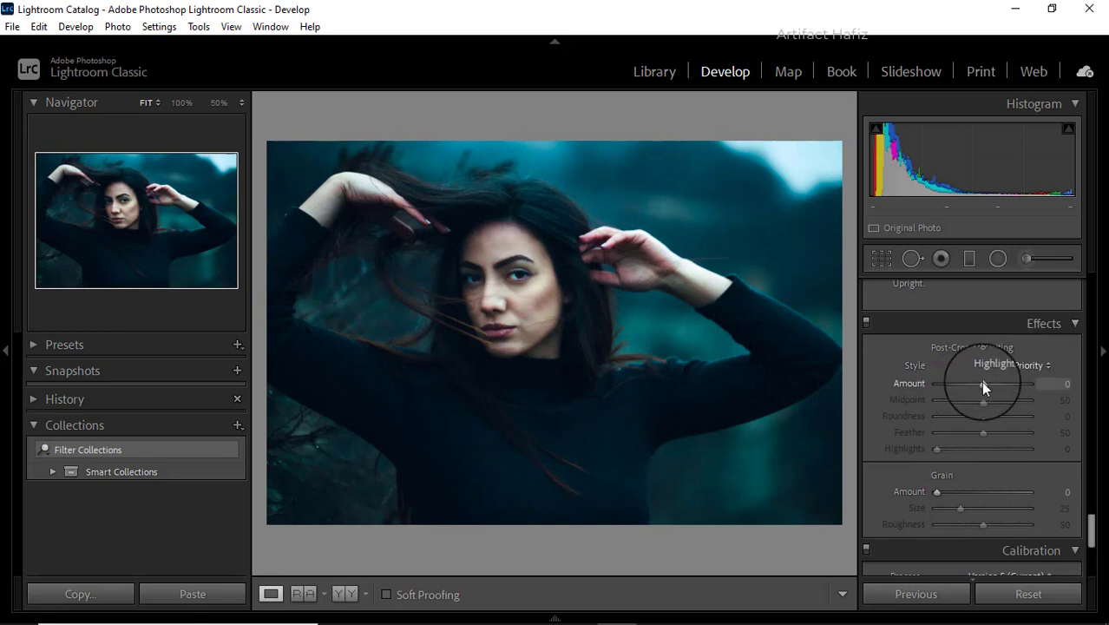
pyautogui.moveTo(982, 383); pyautogui.dragTo(979, 387)
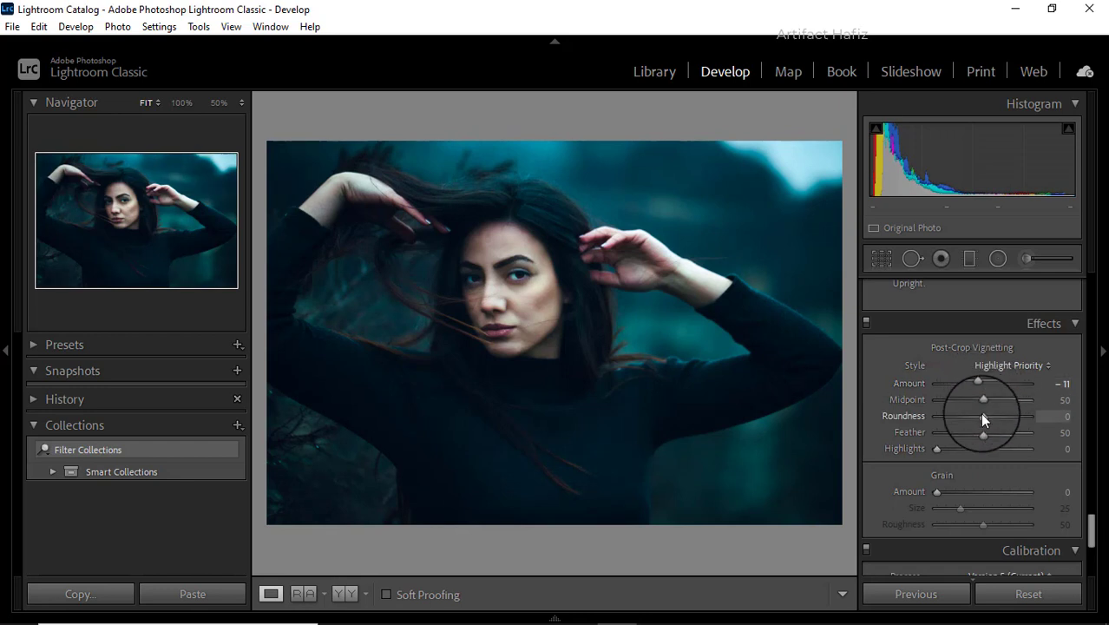
pyautogui.scroll(-2, 982, 417)
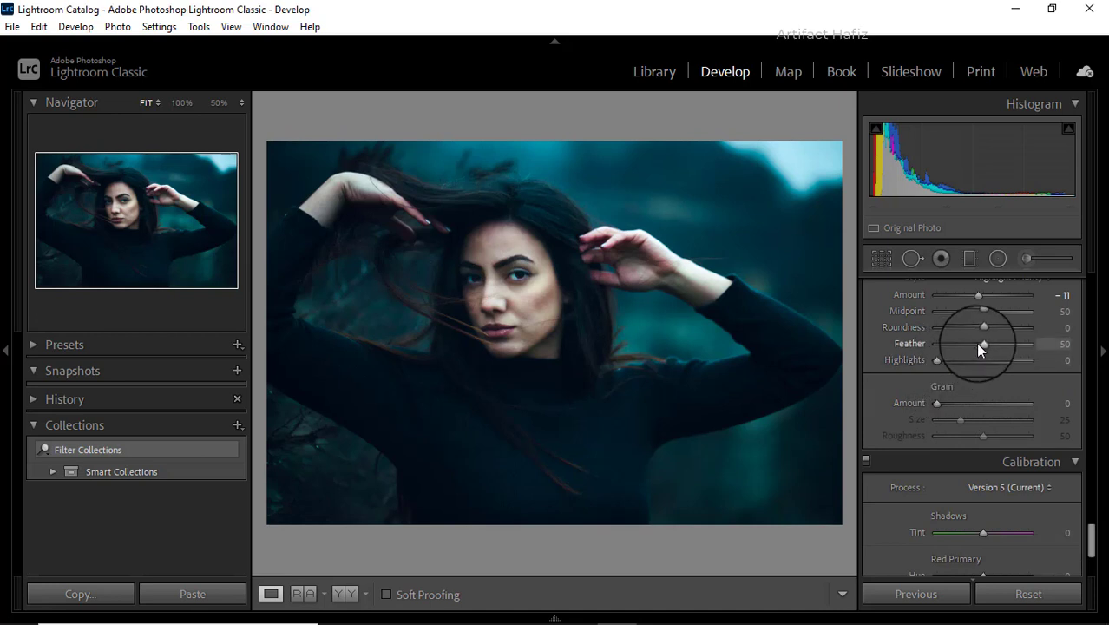
# Shape the post-crop vignette with midpoint 39, roundness -32 and feather 59
pyautogui.moveTo(980, 343)
pyautogui.mouseDown()
pyautogui.moveTo(952, 332)
pyautogui.moveTo(1012, 332)
pyautogui.moveTo(970, 342)
pyautogui.moveTo(978, 310)
pyautogui.moveTo(950, 314)
pyautogui.moveTo(995, 317)
pyautogui.moveTo(972, 318)
pyautogui.mouseUp()
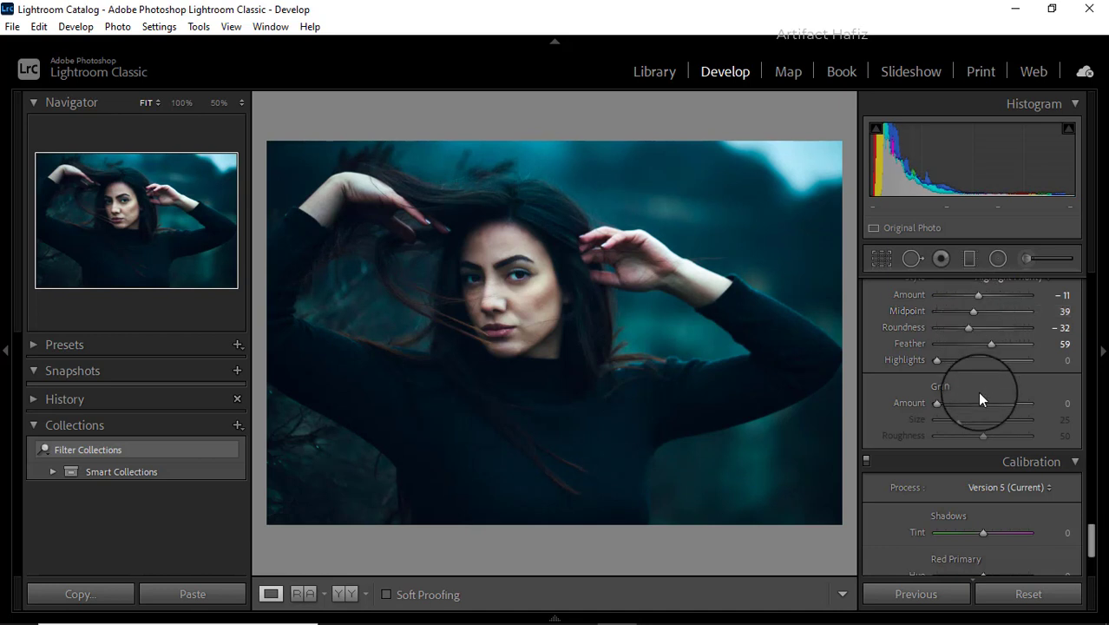
# Calibrate the primary colors' saturation to -7 for red, +5 for green and +9 for blue
pyautogui.scroll(-3, 979, 398)
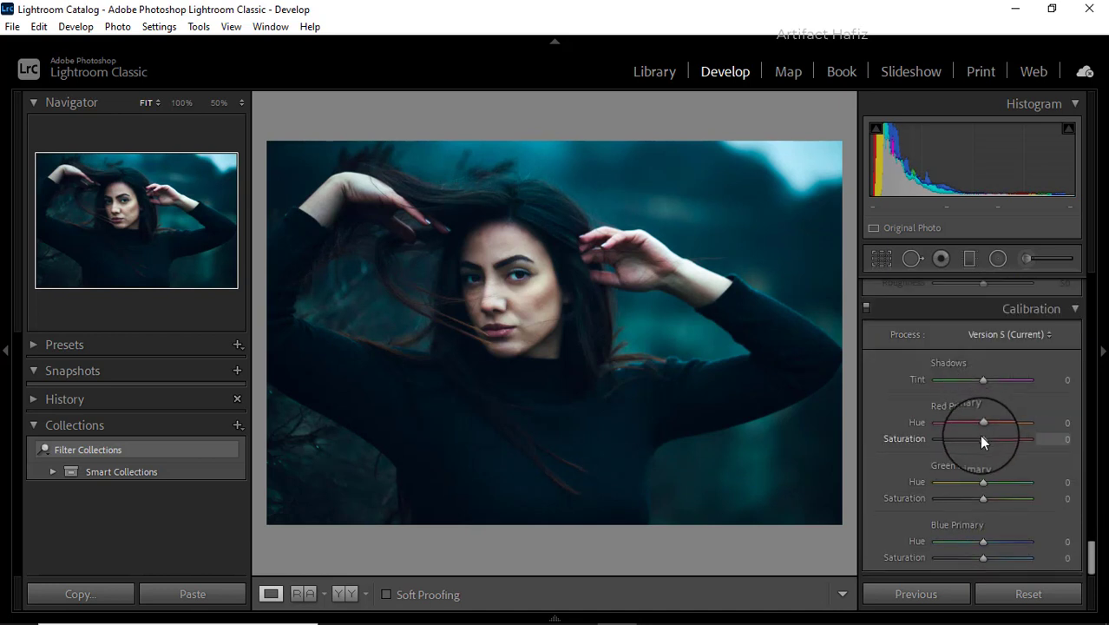
pyautogui.moveTo(983, 438); pyautogui.dragTo(979, 438)
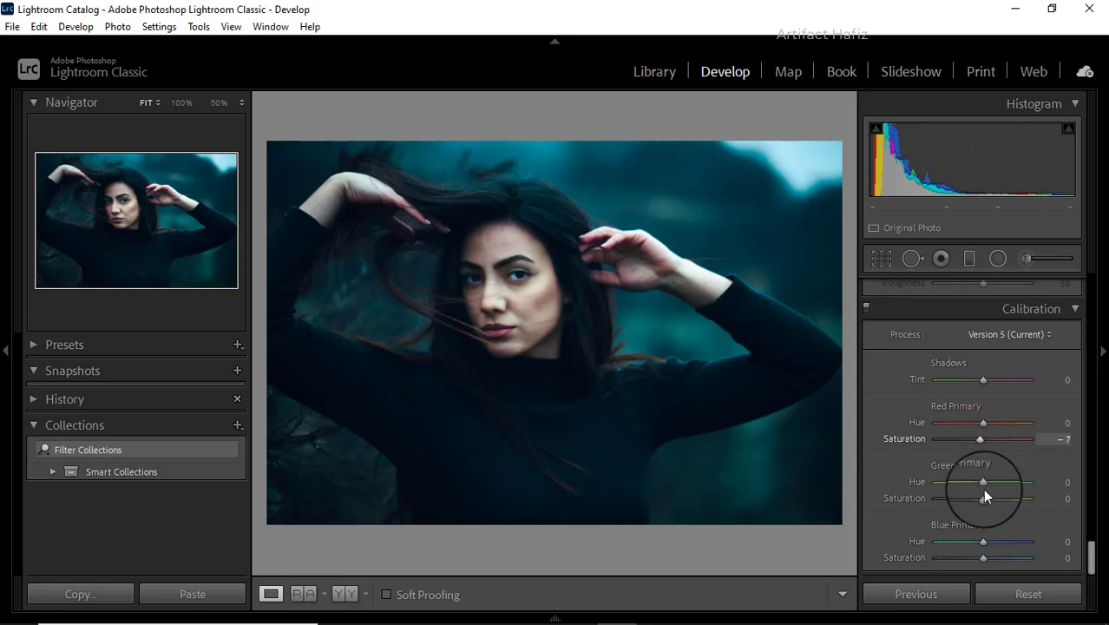
pyautogui.moveTo(982, 491); pyautogui.dragTo(984, 498)
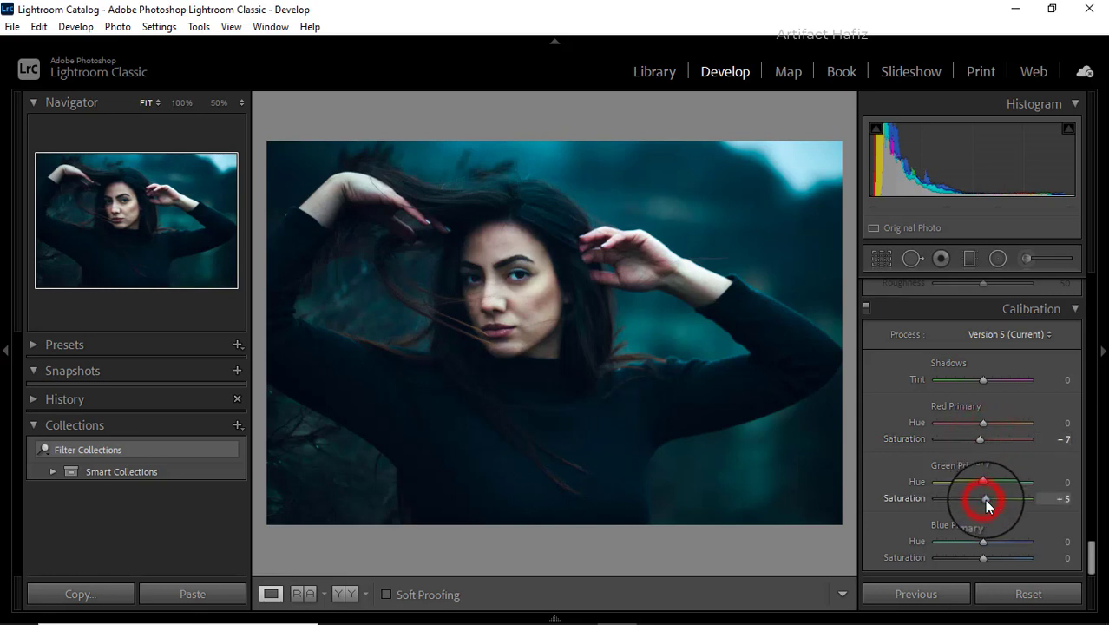
pyautogui.click(984, 557)
pyautogui.moveTo(984, 559); pyautogui.dragTo(987, 559)
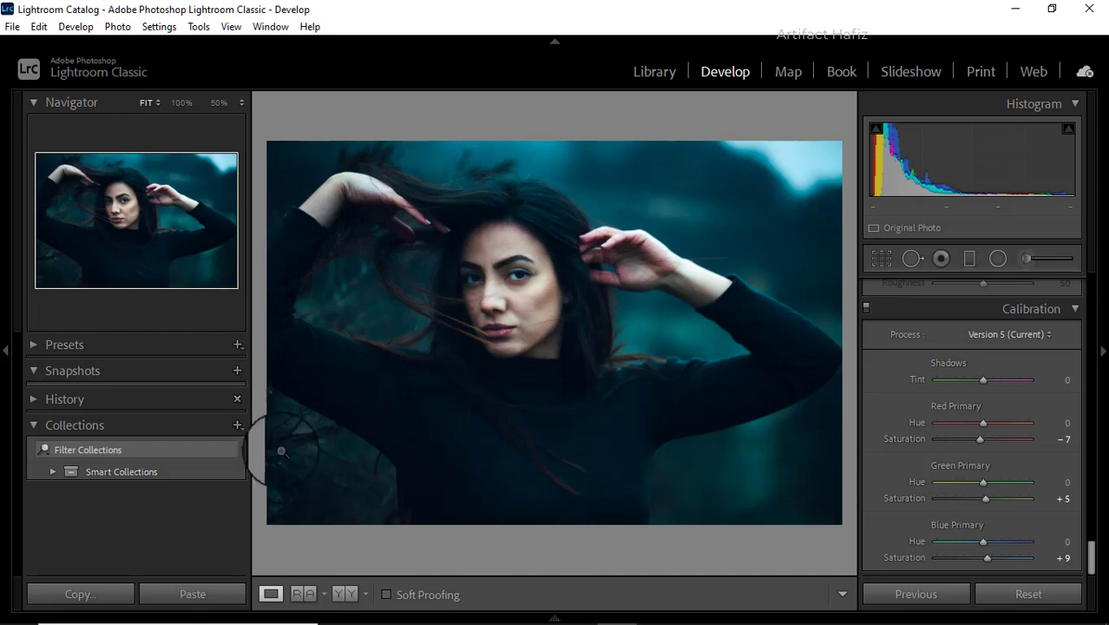
# Compare the original and graded portrait side by side in the before and after view
pyautogui.click(302, 593)
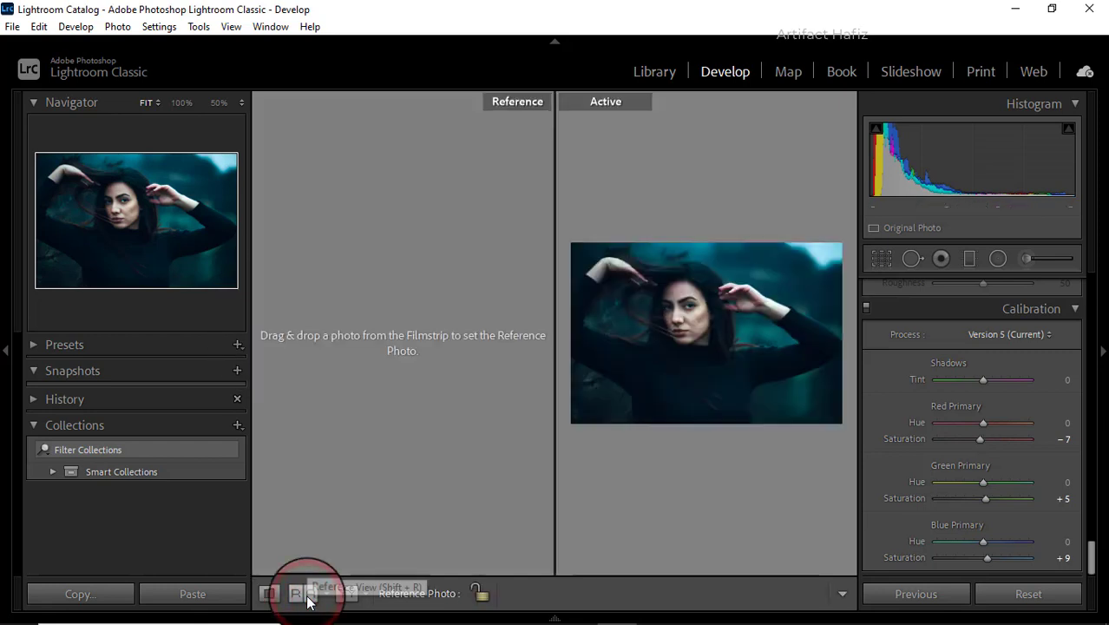
pyautogui.click(335, 595)
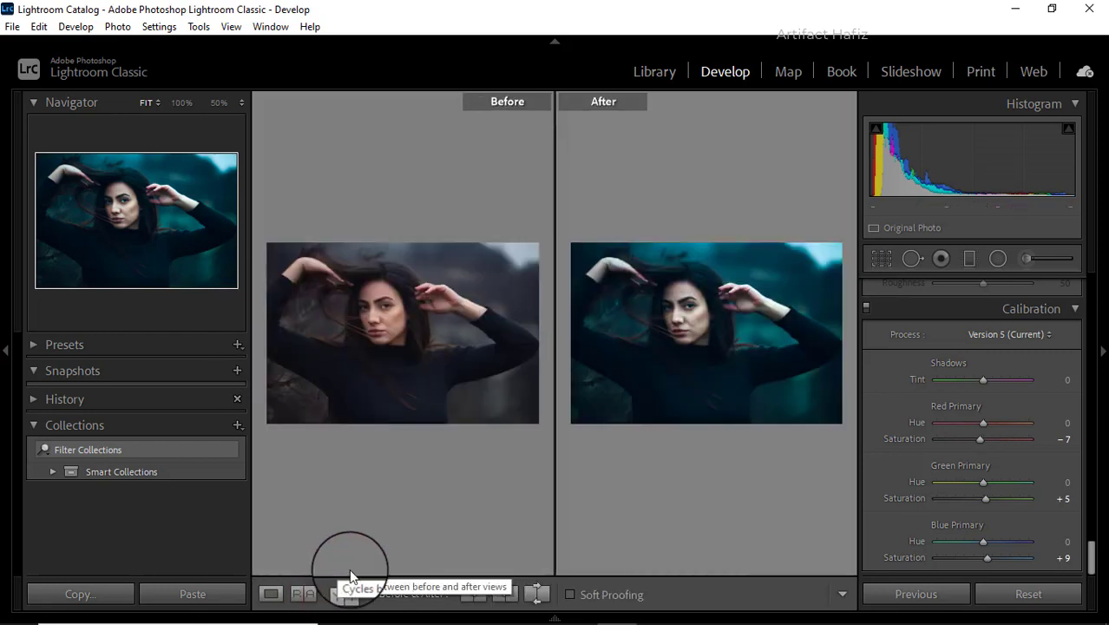